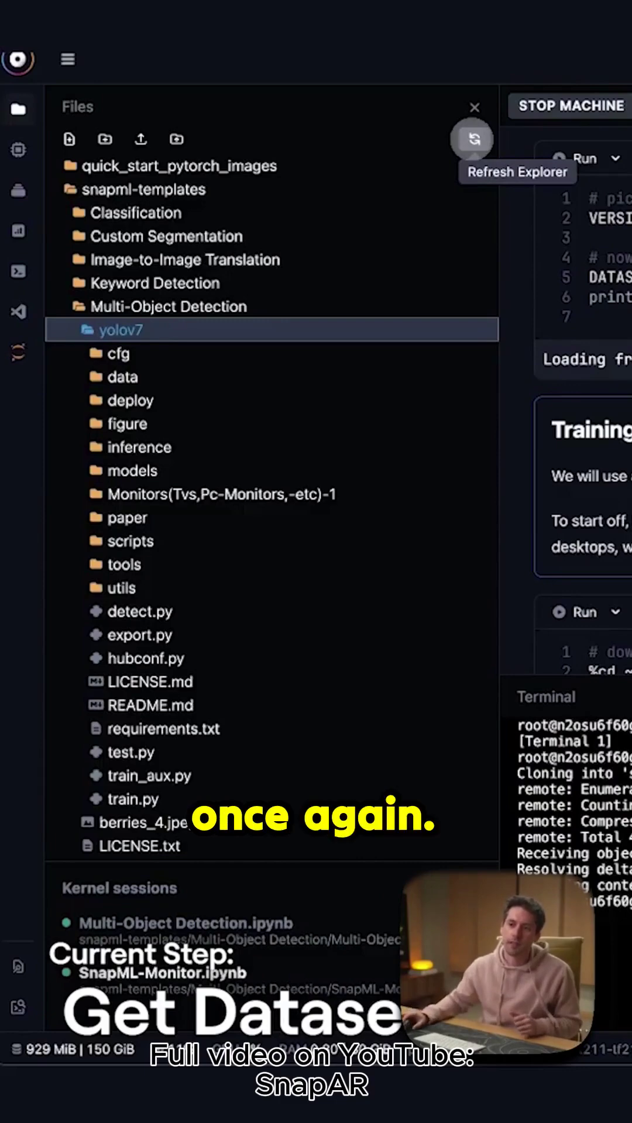
- Expand the Monitors(Tvs,Pc-Monitors,-etc)-1 folder to show test, train, valid, data.yaml and README
{"action": "left_click", "coordinate": [162, 496]}
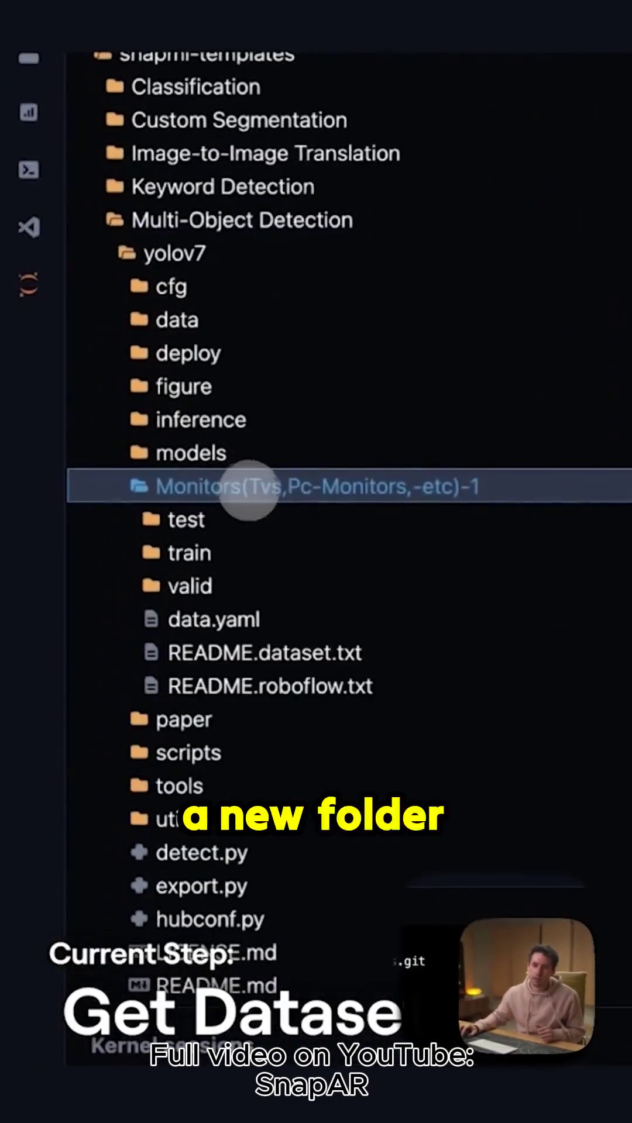